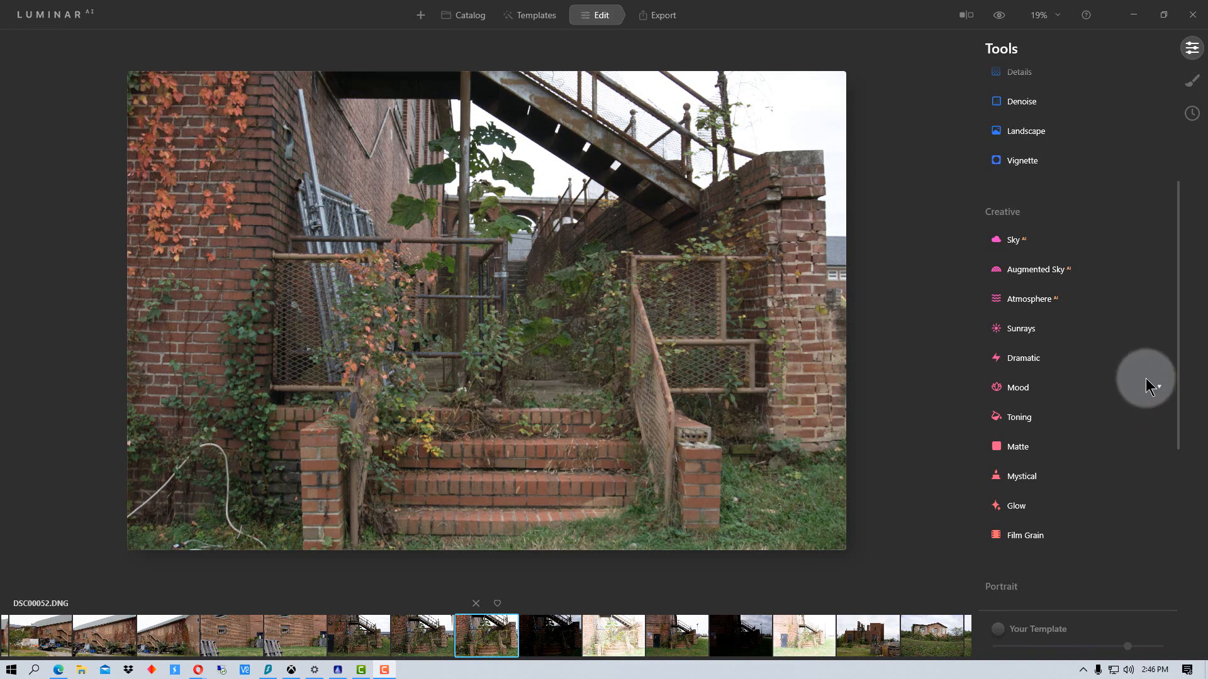
# Step: Enable Auto Distortion Corrections and Remove Chromatic Aberrations in the Optics tool for DSC00052.DNG
pyautogui.scroll(-5, 1134, 370)
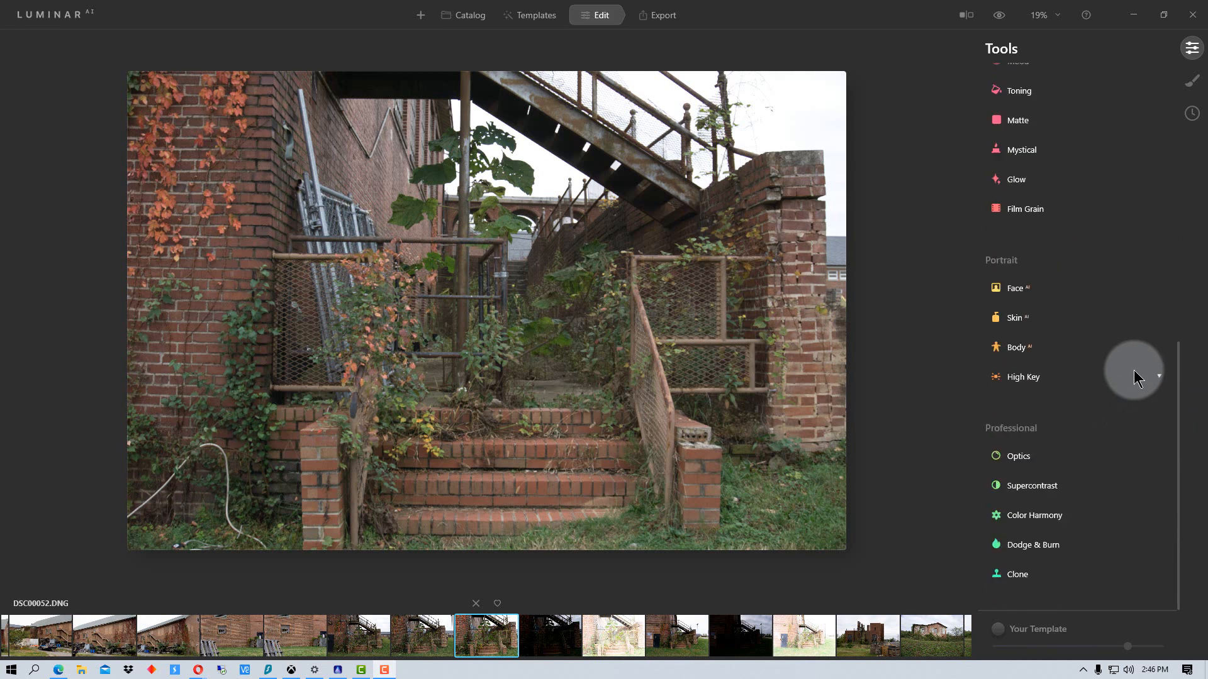
pyautogui.click(1016, 455)
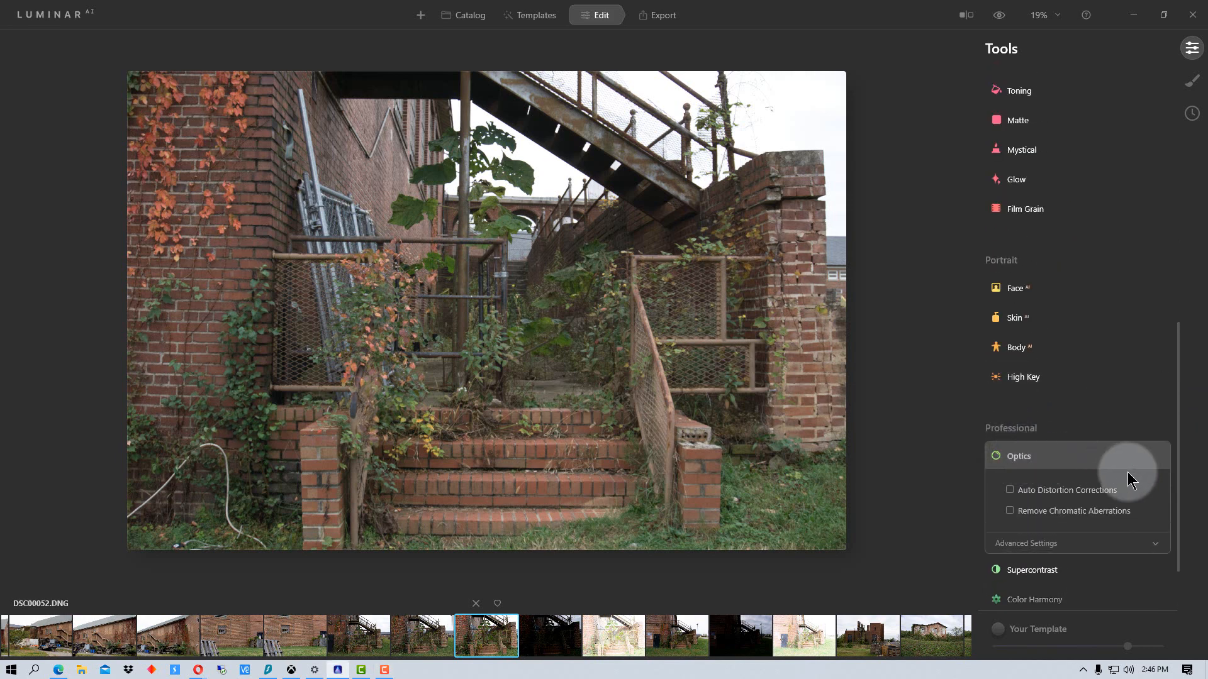
pyautogui.click(1009, 490)
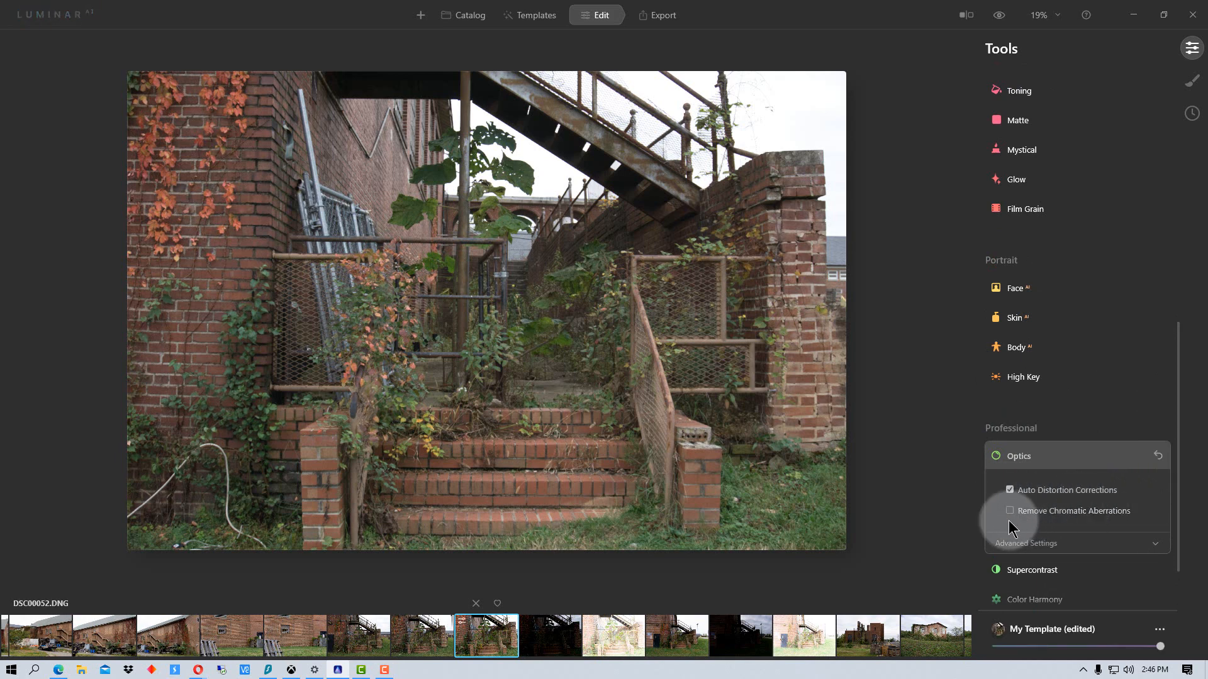
pyautogui.click(1010, 512)
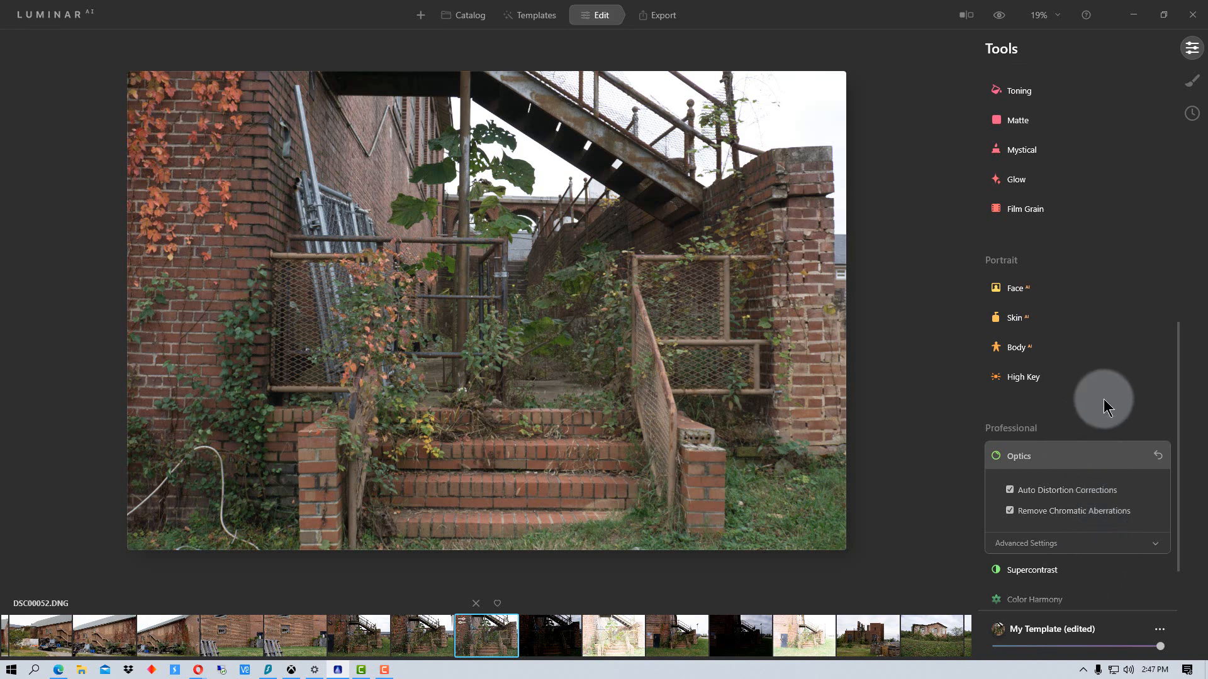
# Step: Set the Foliage Enhancer in the Landscape tool to 11
pyautogui.scroll(2, 1113, 365)
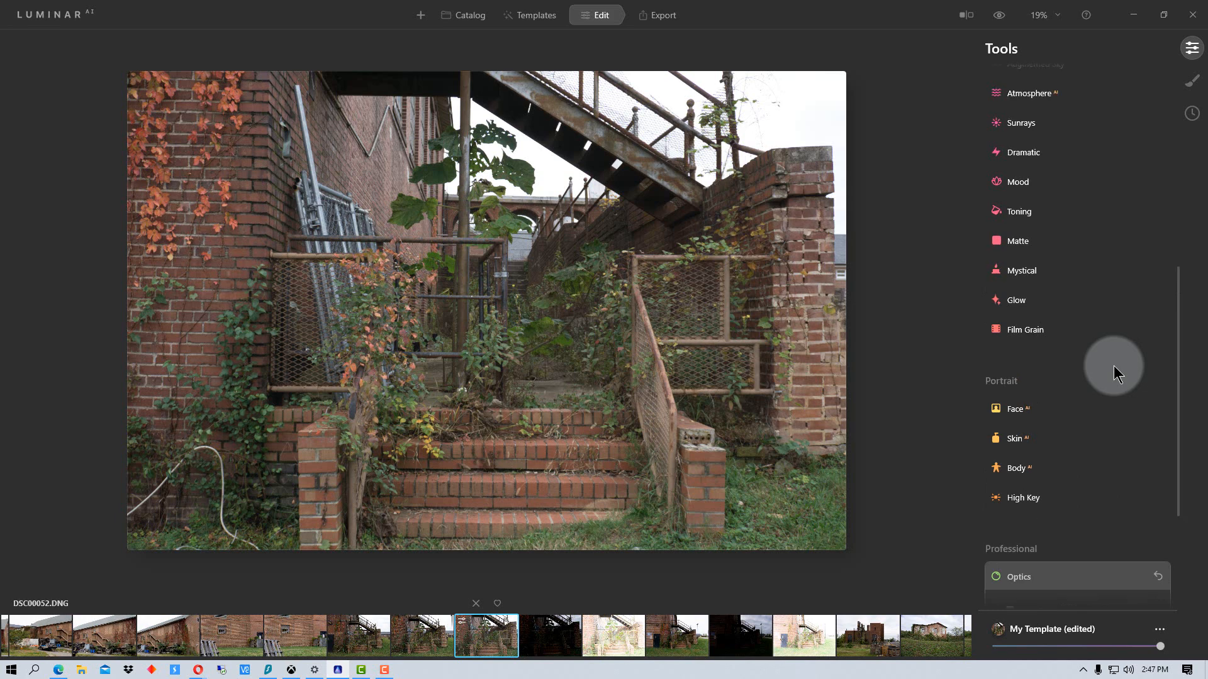
pyautogui.scroll(4, 1113, 365)
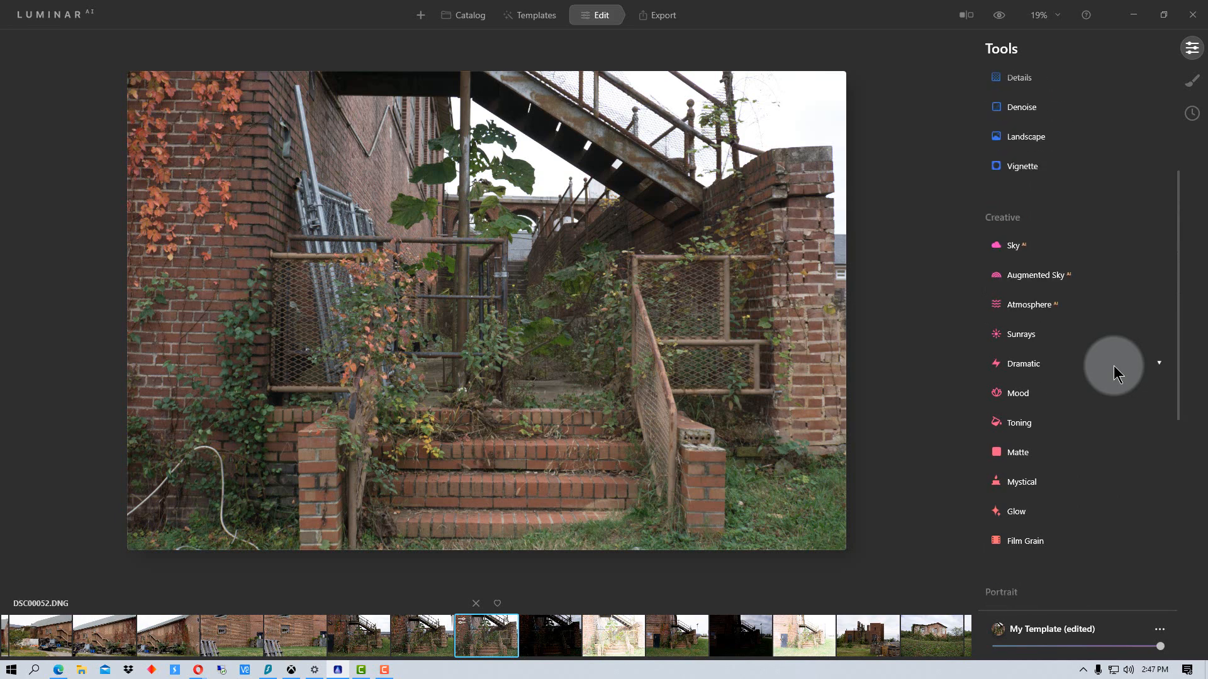
pyautogui.scroll(1, 1113, 371)
pyautogui.click(1030, 177)
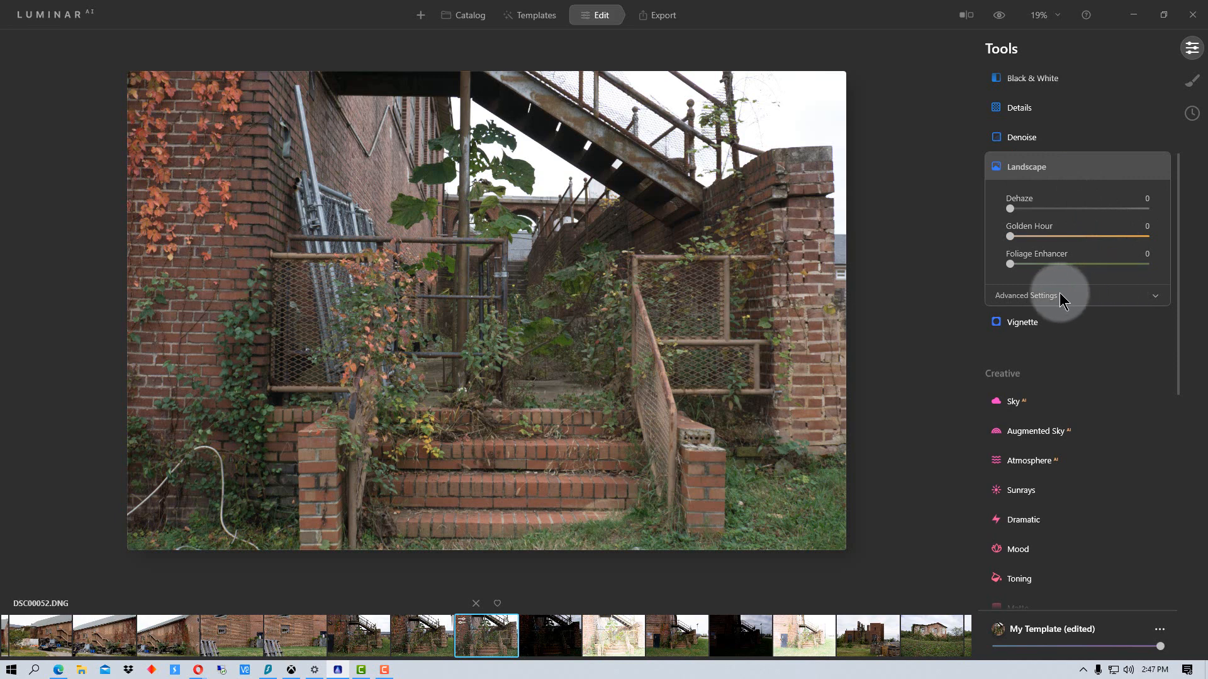
pyautogui.moveTo(1017, 265)
pyautogui.mouseDown()
pyautogui.moveTo(1143, 267)
pyautogui.moveTo(1036, 266)
pyautogui.mouseUp()
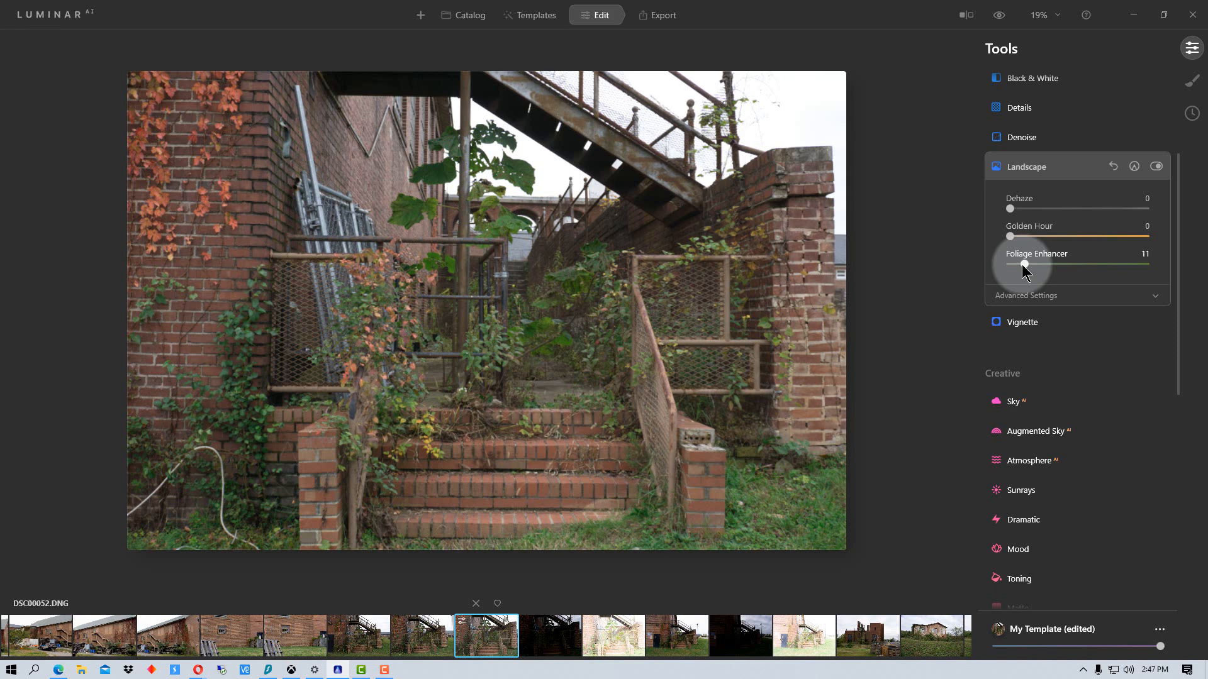
# Step: Toggle repeatedly between the original and the edited staircase photo to examine the lens correction and foliage changes
pyautogui.click(1000, 19)
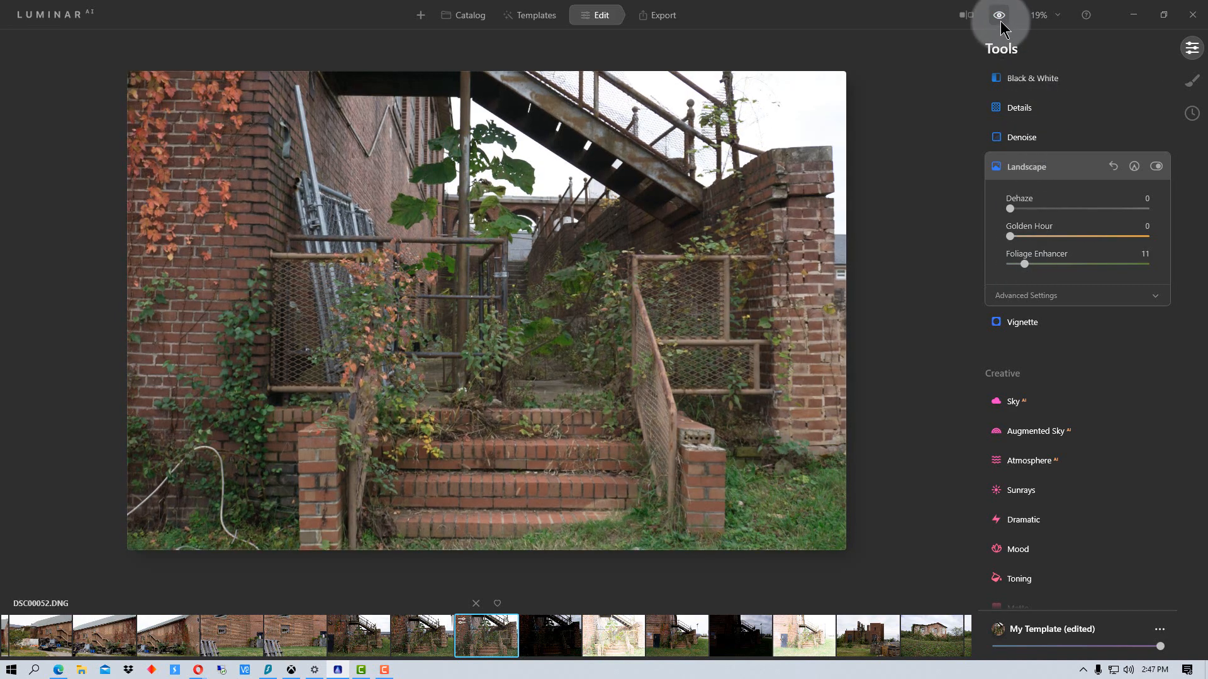
pyautogui.click(1000, 19)
pyautogui.click(1000, 18)
pyautogui.click(1001, 18)
pyautogui.click(1000, 17)
pyautogui.click(1000, 18)
pyautogui.click(1000, 18)
pyautogui.click(1001, 24)
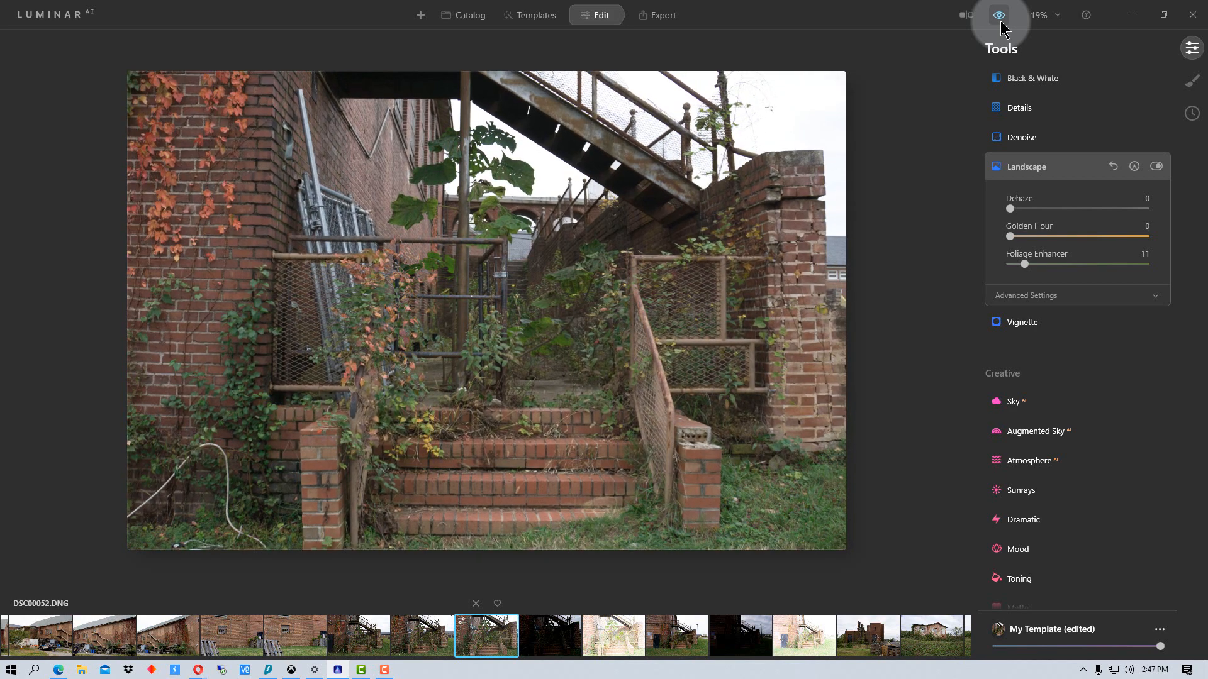
pyautogui.click(1001, 24)
pyautogui.click(1000, 24)
pyautogui.click(1000, 23)
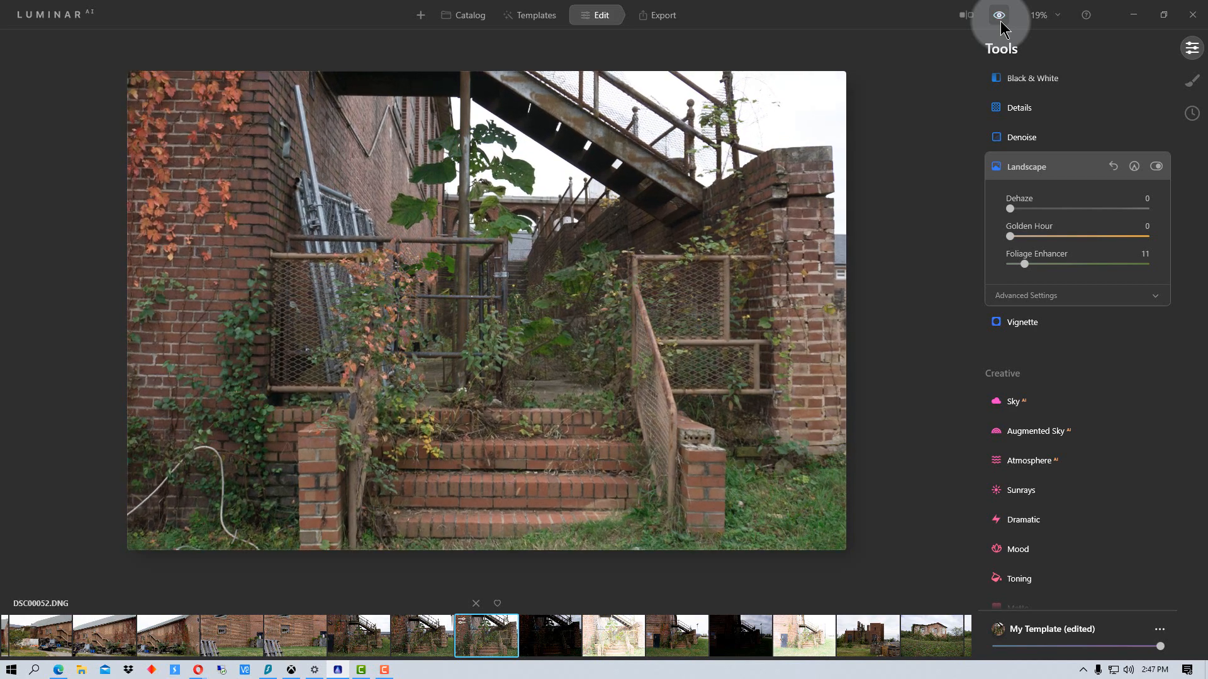
pyautogui.click(1001, 24)
pyautogui.click(1001, 24)
pyautogui.click(1000, 24)
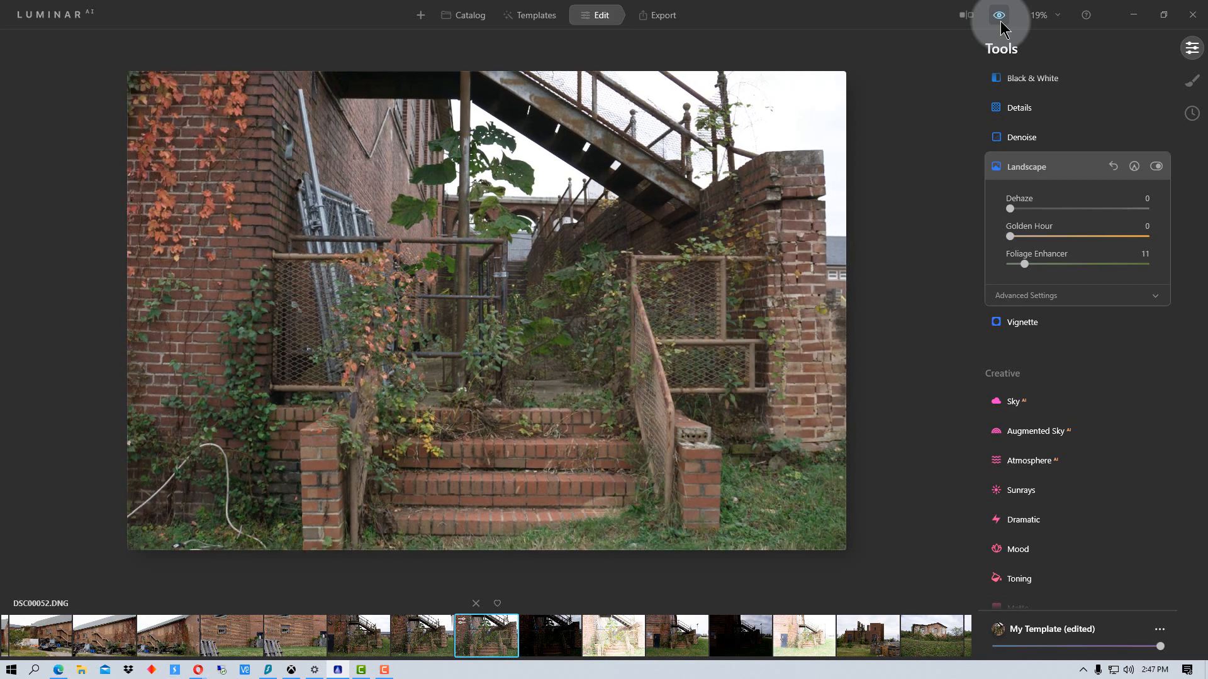
pyautogui.click(1000, 24)
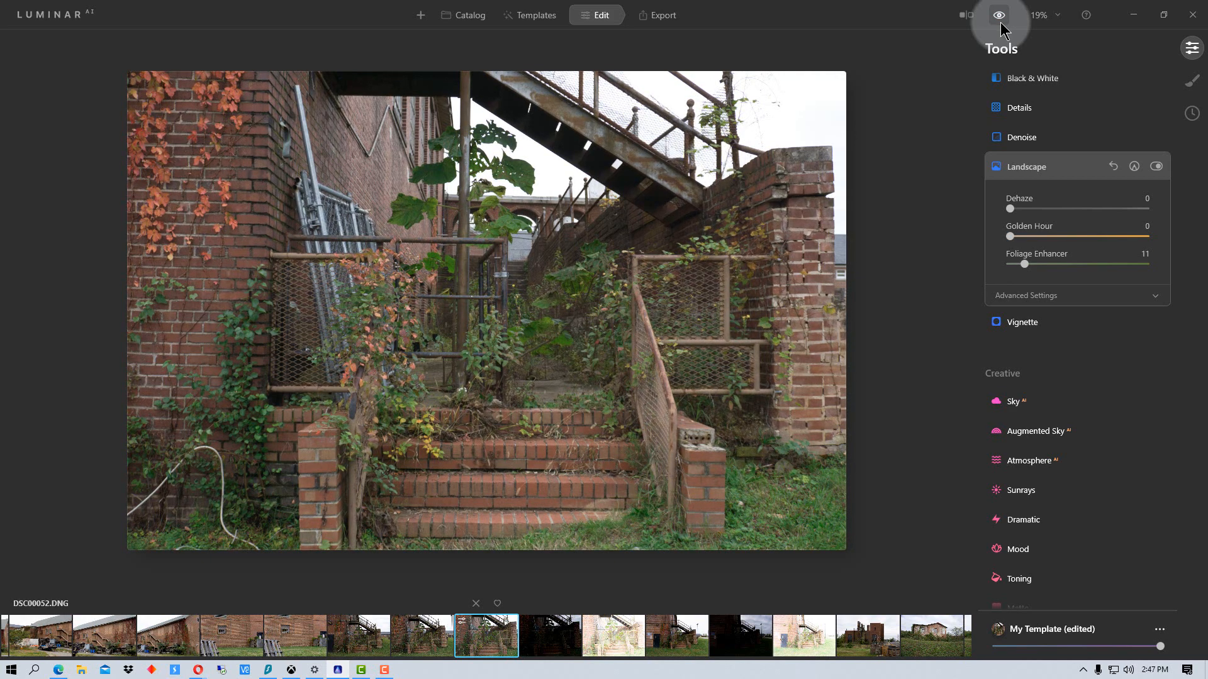
# Step: Compare the staircase photo in the before/after split view and raise the Foliage Enhancer to 15
pyautogui.click(966, 29)
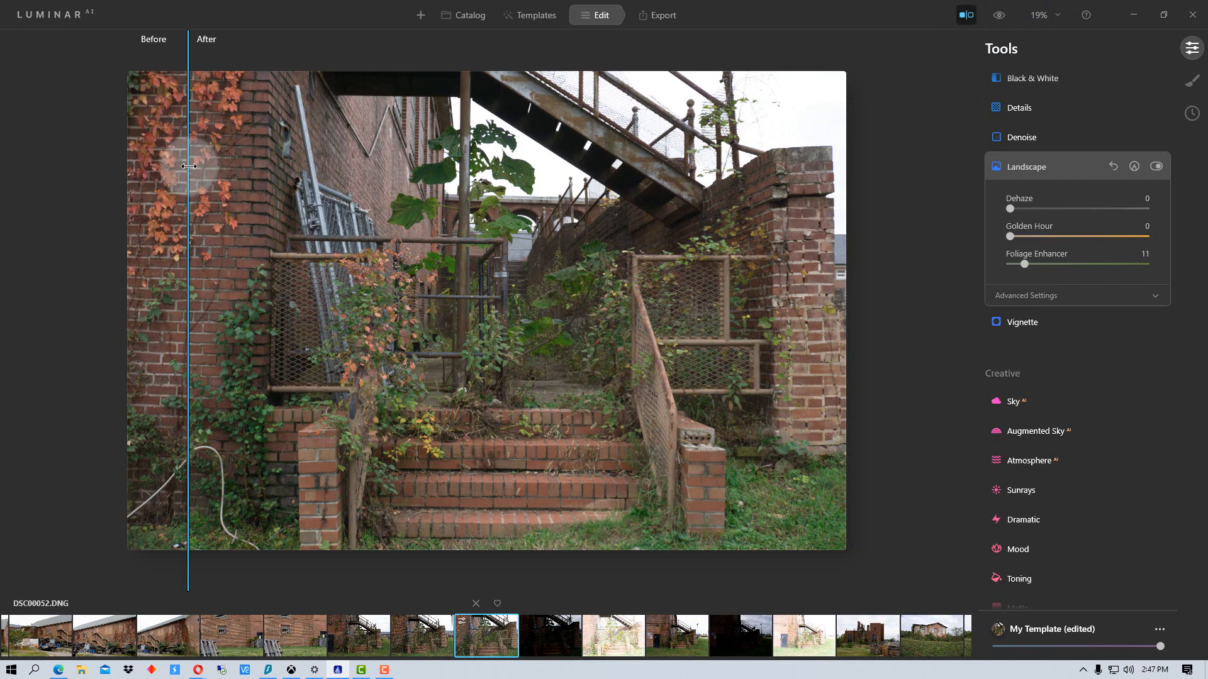
pyautogui.moveTo(183, 162); pyautogui.dragTo(728, 182)
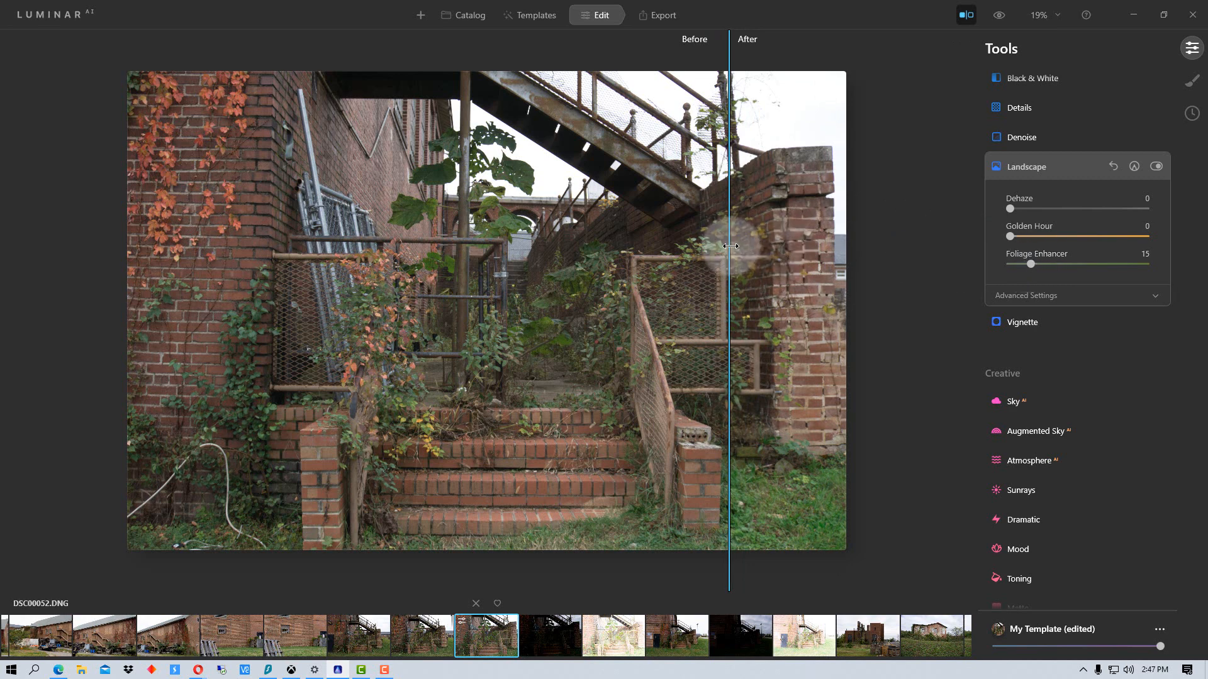
pyautogui.moveTo(725, 243); pyautogui.dragTo(187, 157)
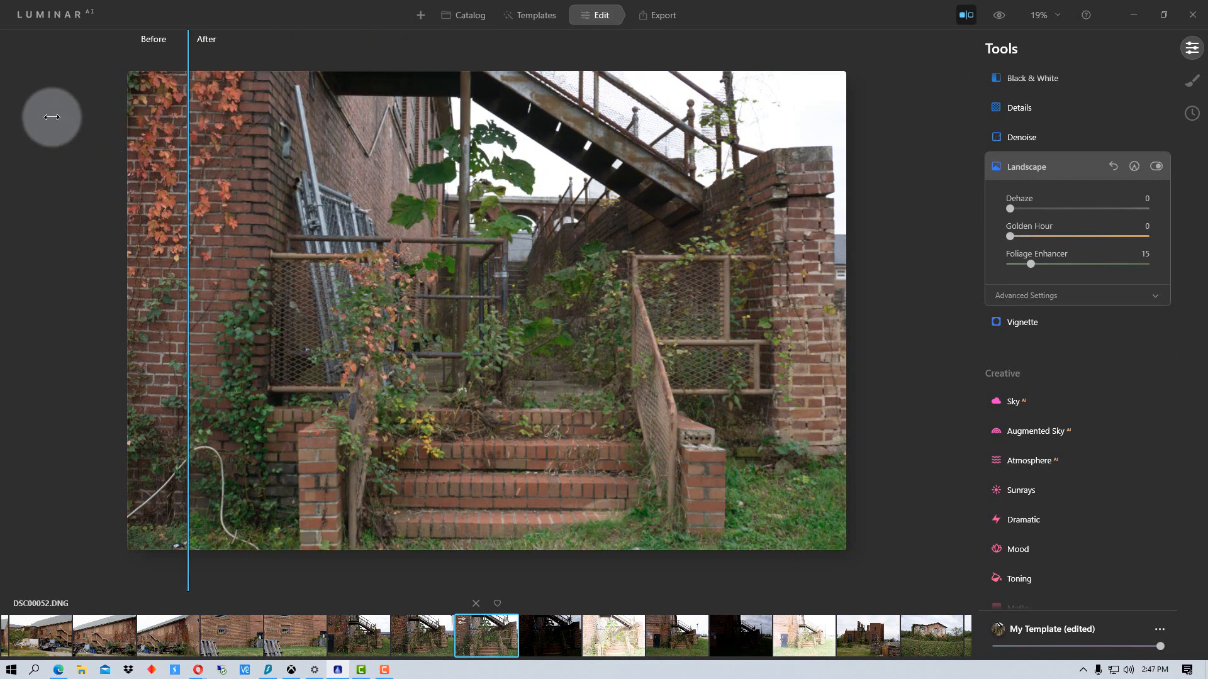
pyautogui.click(966, 14)
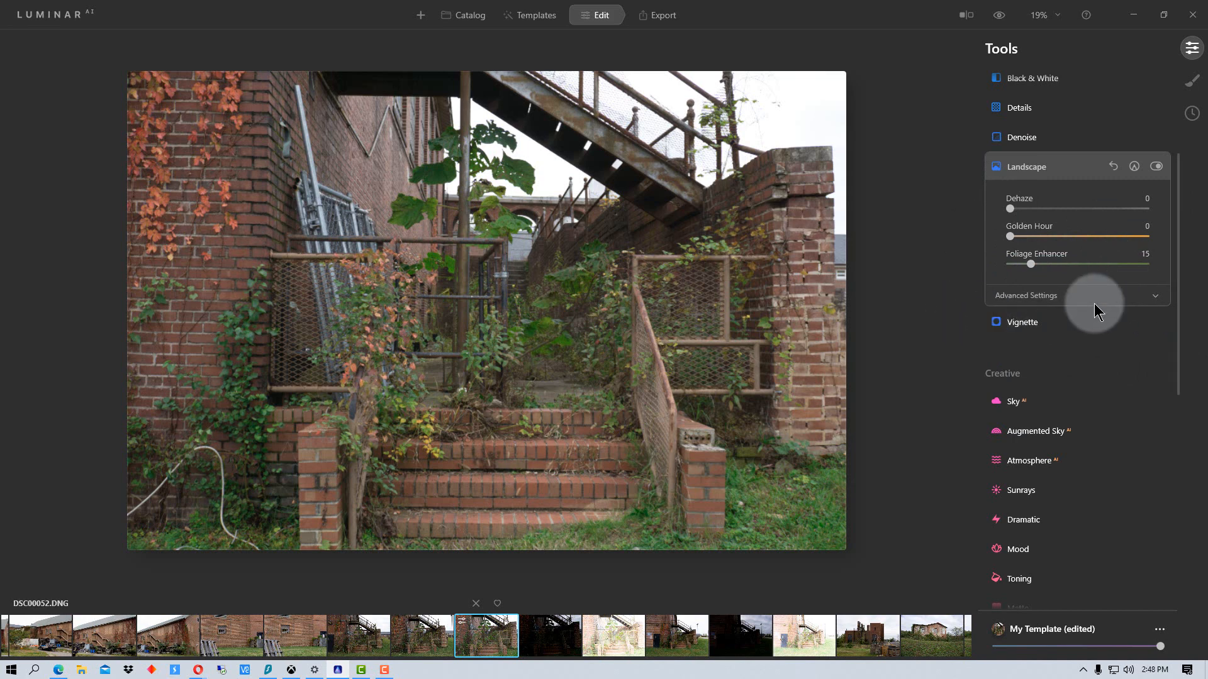
# Step: Save the current adjustments as a new template and open the collection of self-created templates
pyautogui.click(1159, 630)
pyautogui.click(1131, 594)
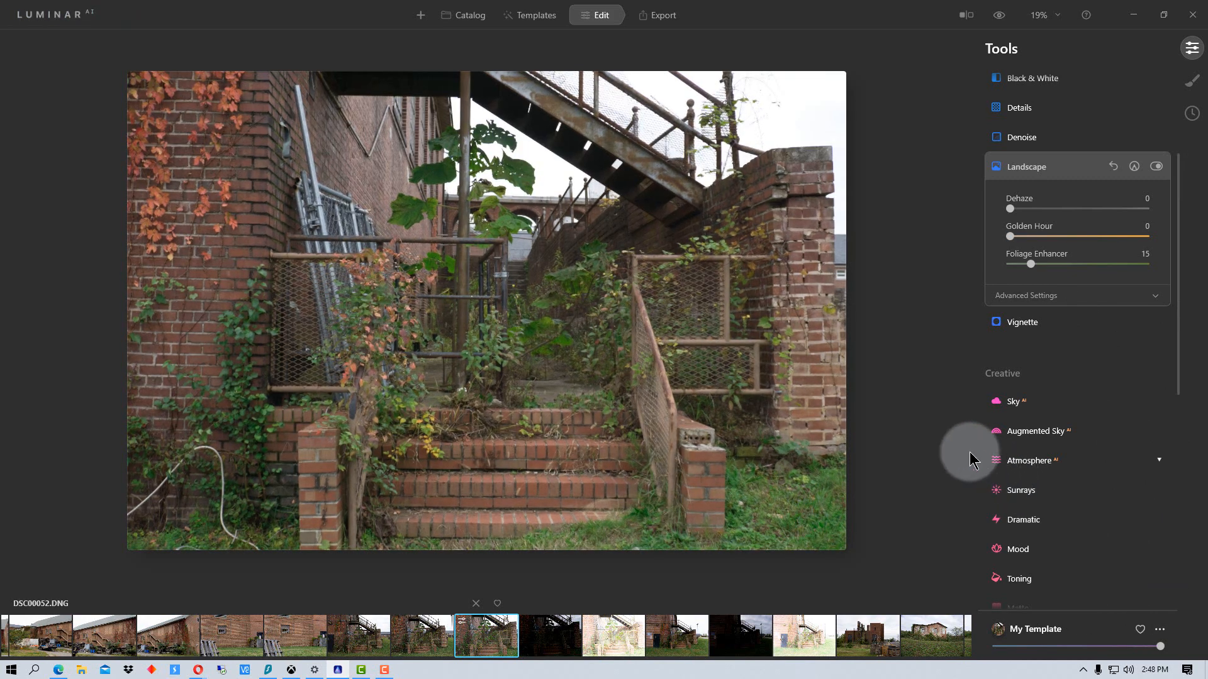
pyautogui.click(531, 17)
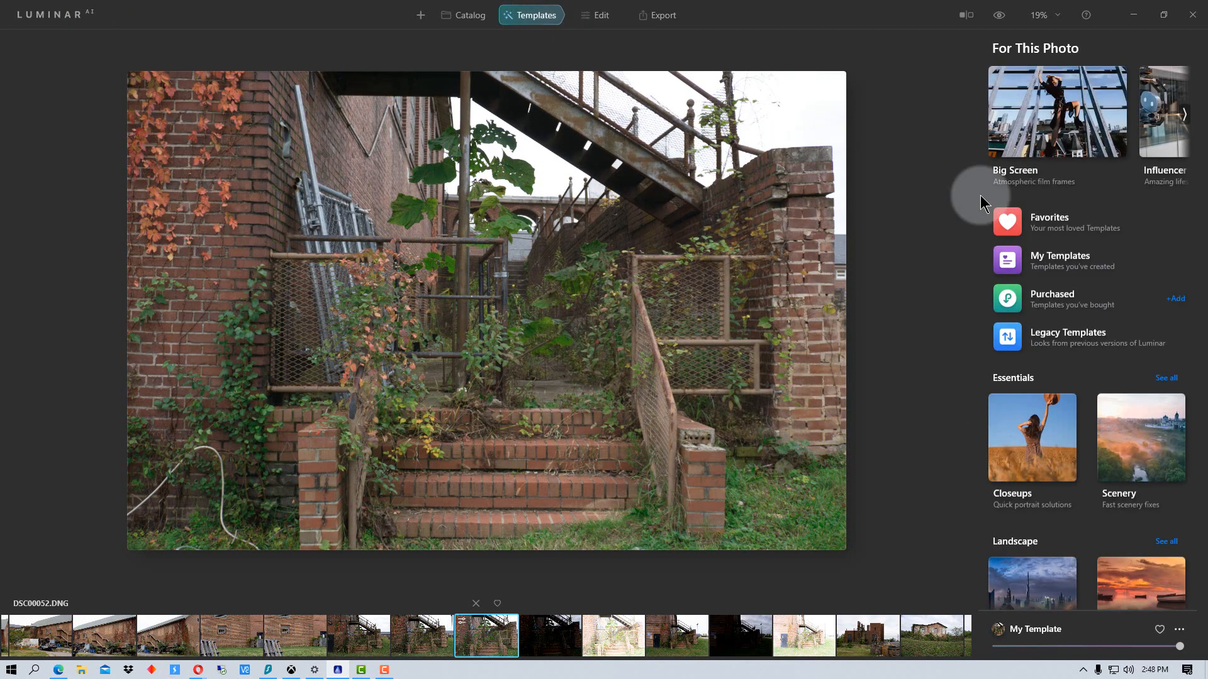
pyautogui.click(1043, 263)
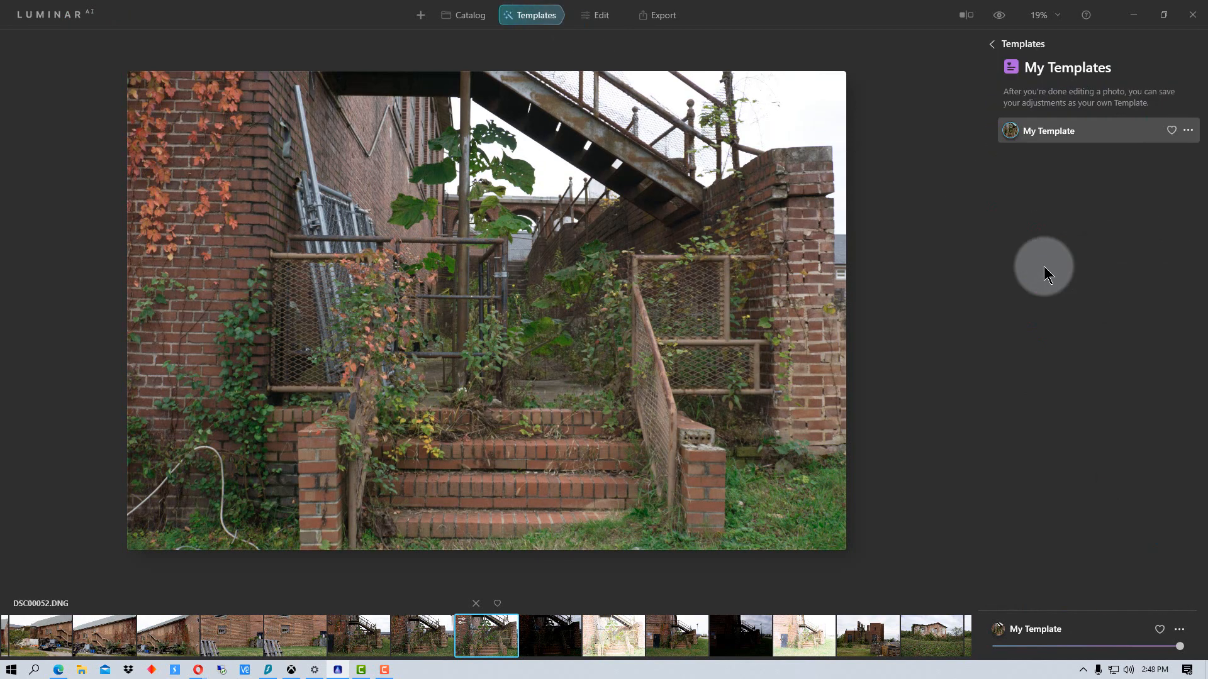
# Step: Rename the newly saved template as "Foilage"
pyautogui.click(1188, 131)
pyautogui.click(1139, 172)
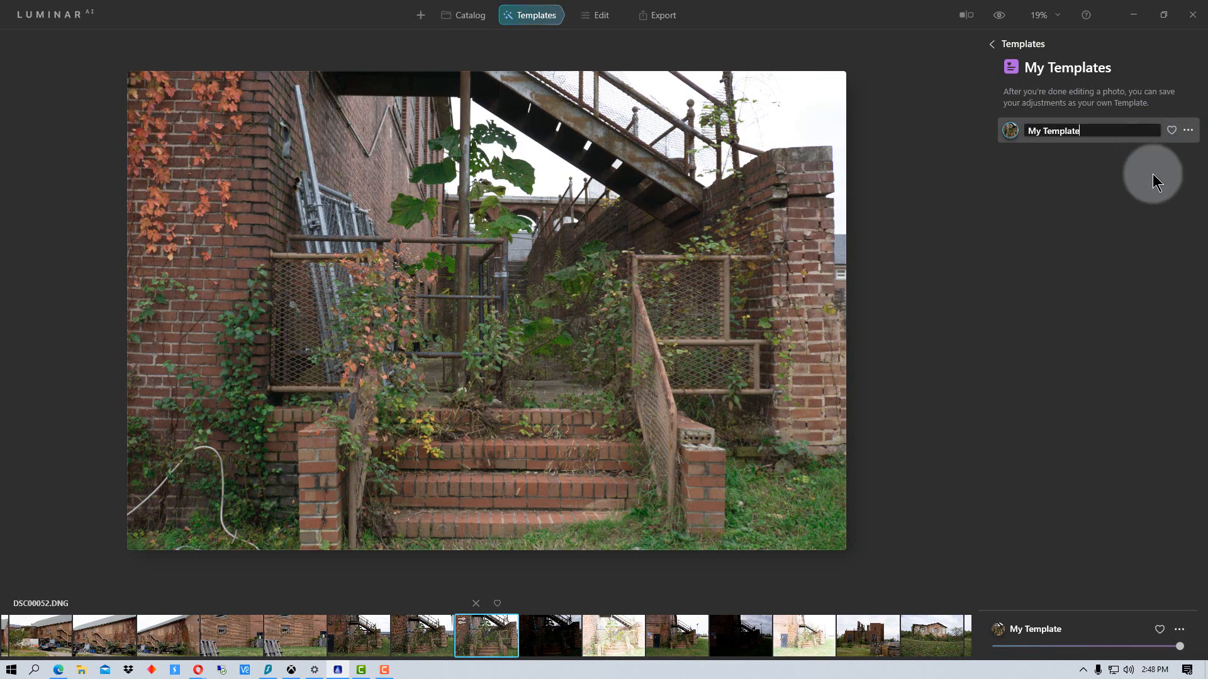
pyautogui.press('BackSpace')
pyautogui.press('BackSpace')
pyautogui.press('BackSpace')
pyautogui.press('BackSpace')
pyautogui.press('BackSpace')
pyautogui.press('BackSpace')
pyautogui.press('BackSpace')
pyautogui.press('BackSpace')
pyautogui.press('BackSpace')
pyautogui.press('BackSpace')
pyautogui.press('BackSpace')
pyautogui.write('Foilage')
pyautogui.press('Return')
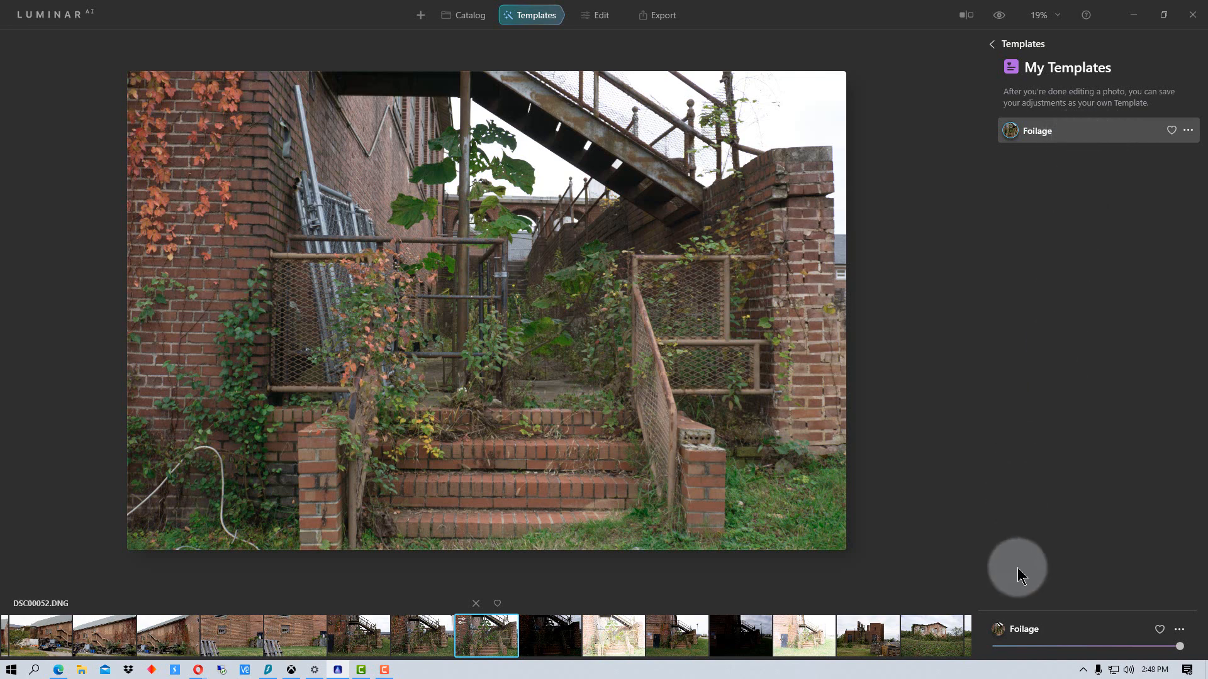
# Step: Apply the Foilage template to DSC00060.DNG, the photo of the brick building on the grassy hill
pyautogui.scroll(-5, 964, 640)
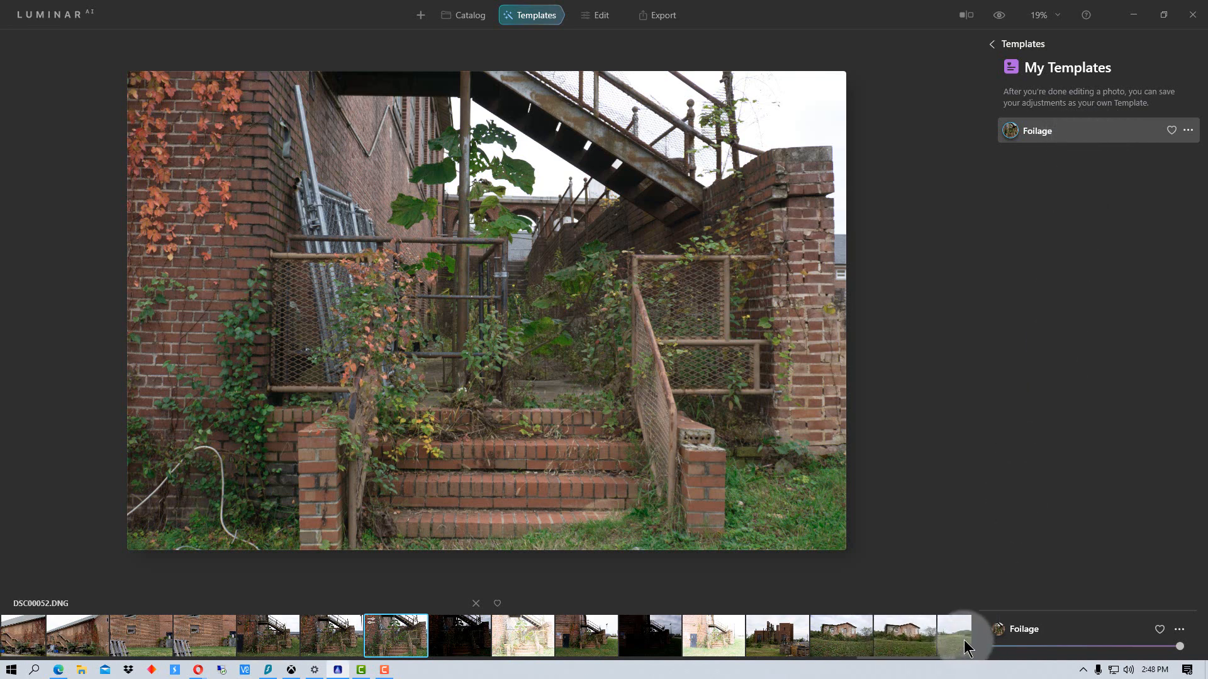
pyautogui.scroll(-3, 963, 639)
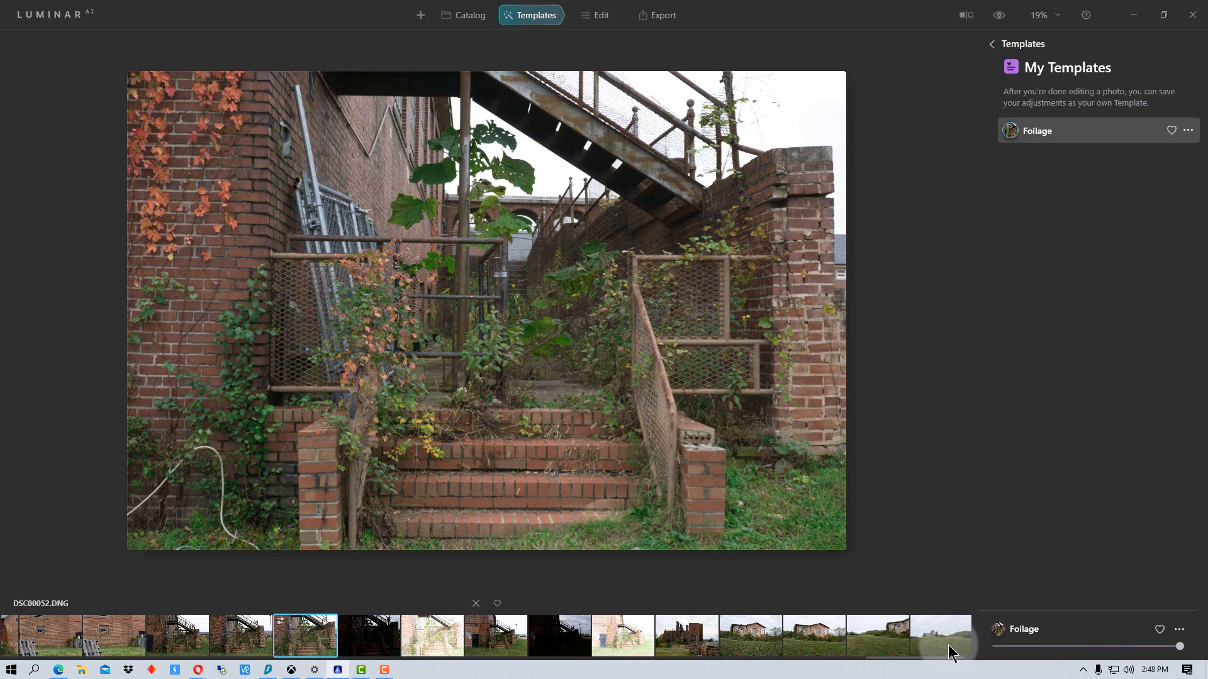
pyautogui.click(809, 635)
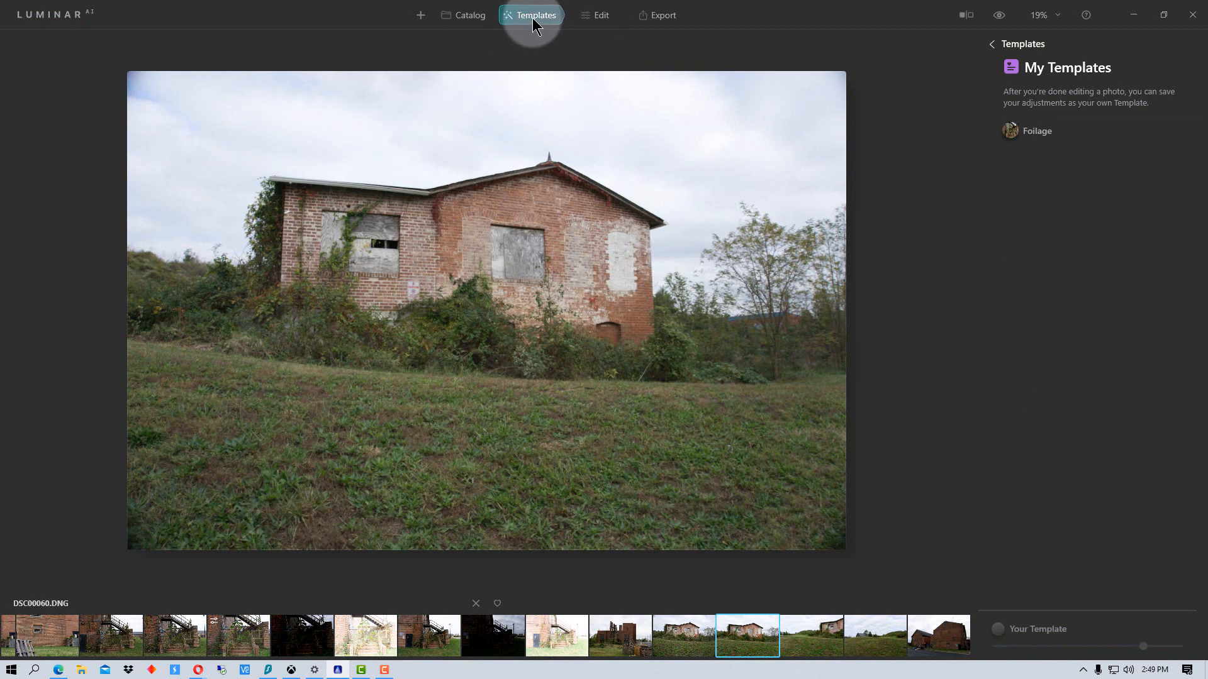
pyautogui.moveTo(1054, 137)
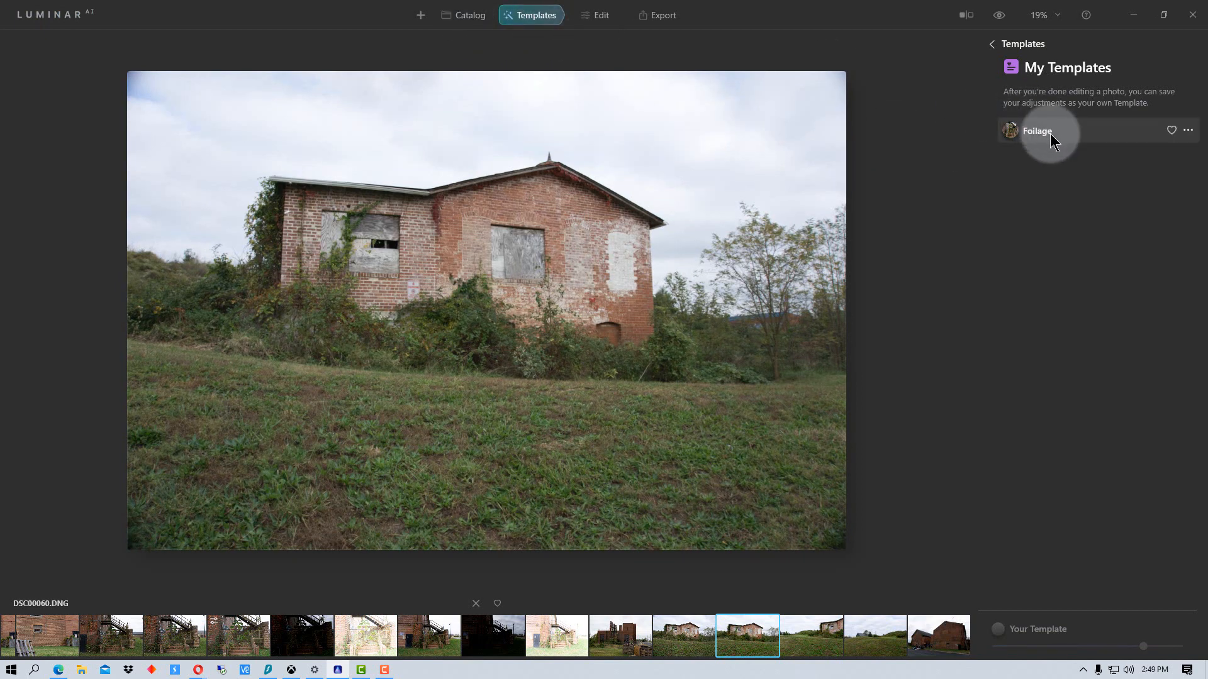
pyautogui.click(1051, 134)
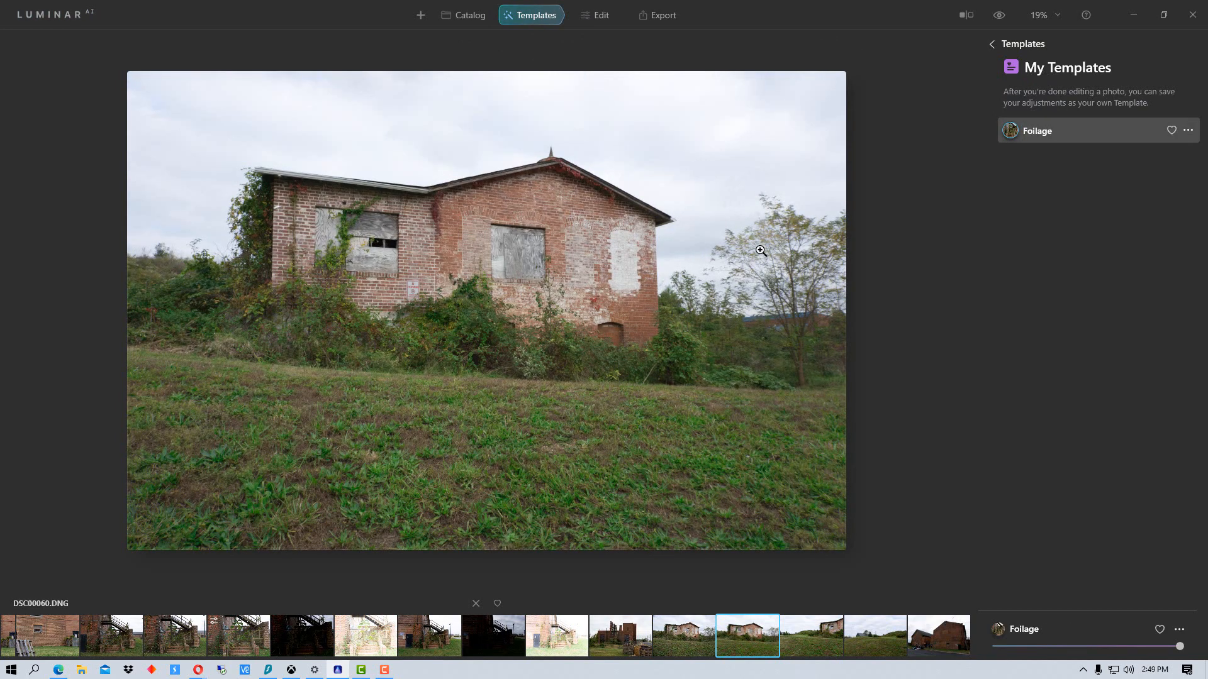
# Step: Return to editing and toggle repeatedly between the original and templated brick building photo to examine the changes
pyautogui.click(600, 16)
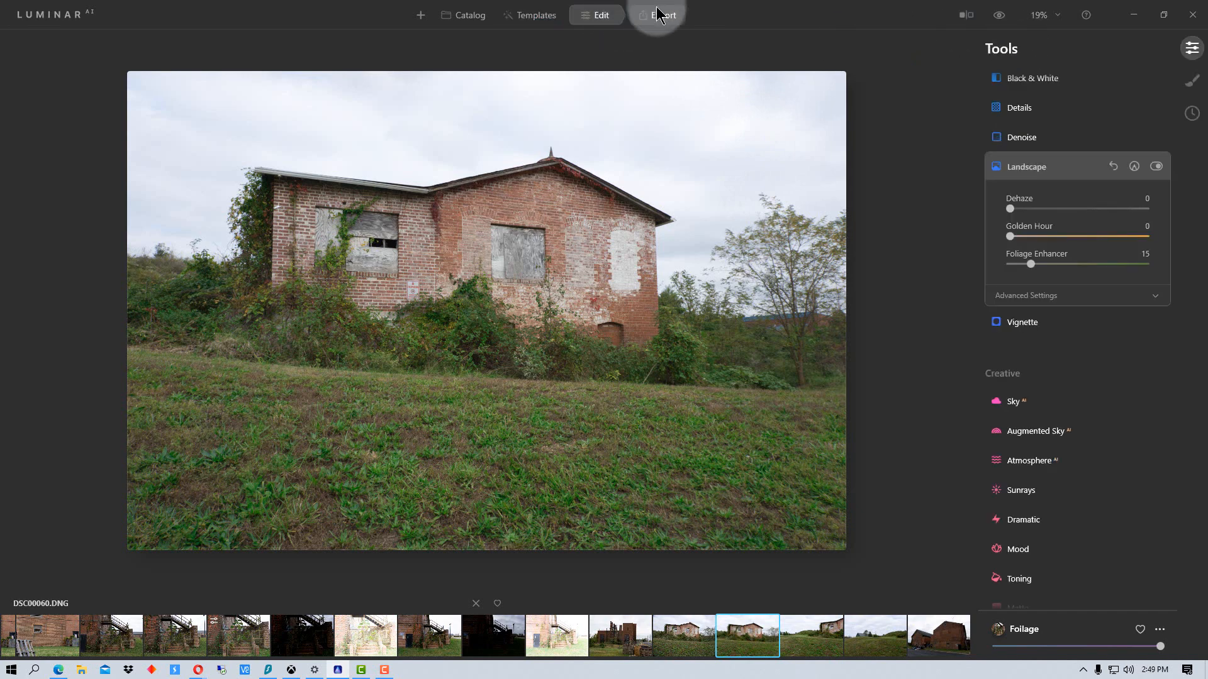
pyautogui.click(997, 18)
pyautogui.click(998, 18)
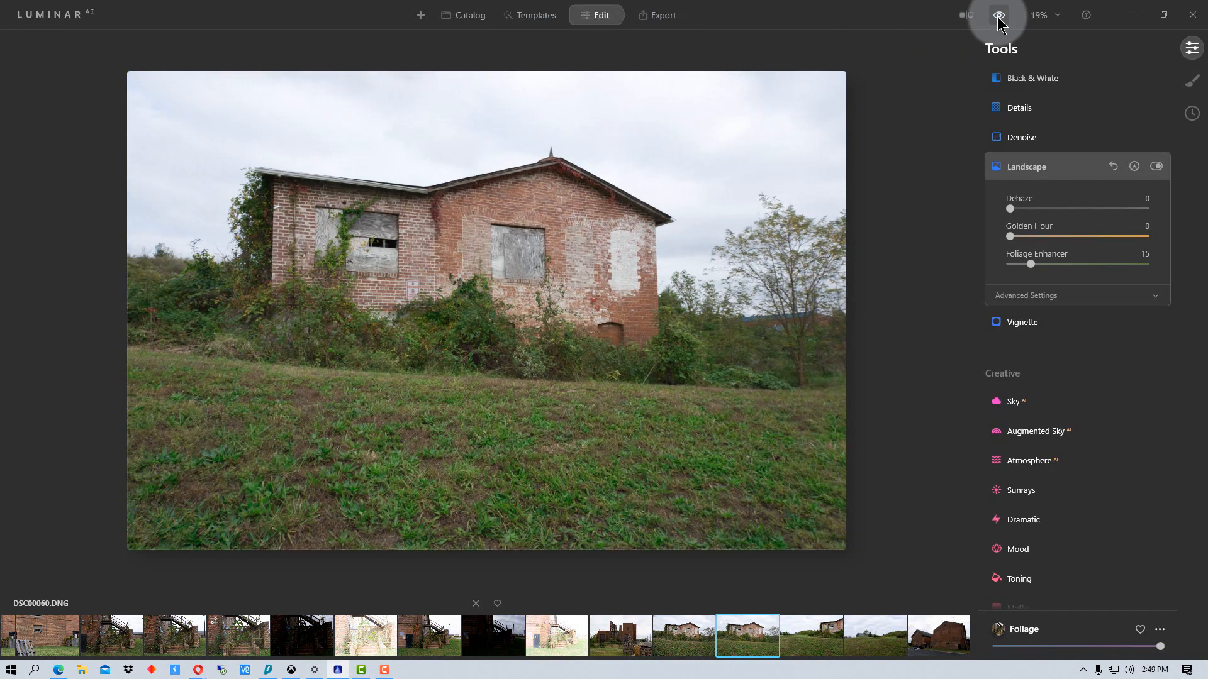
pyautogui.click(998, 17)
pyautogui.click(999, 19)
pyautogui.click(999, 19)
pyautogui.click(998, 19)
pyautogui.click(998, 19)
pyautogui.click(998, 19)
pyautogui.click(998, 19)
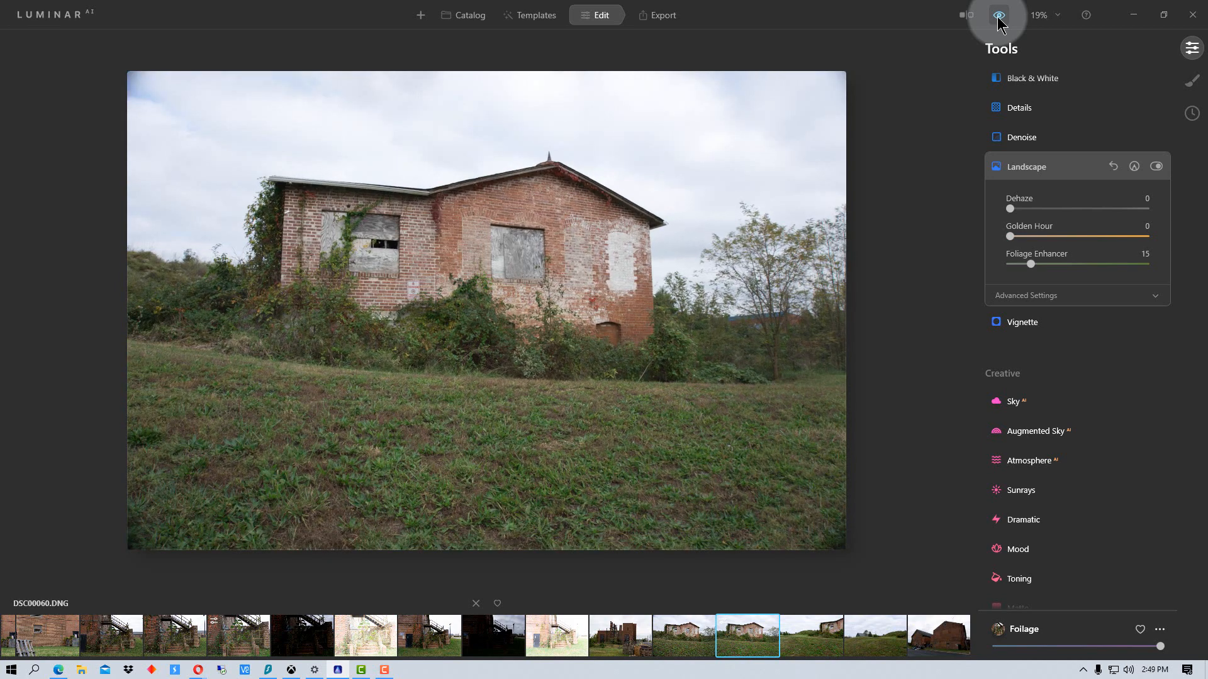
pyautogui.click(999, 19)
pyautogui.click(998, 19)
pyautogui.click(999, 19)
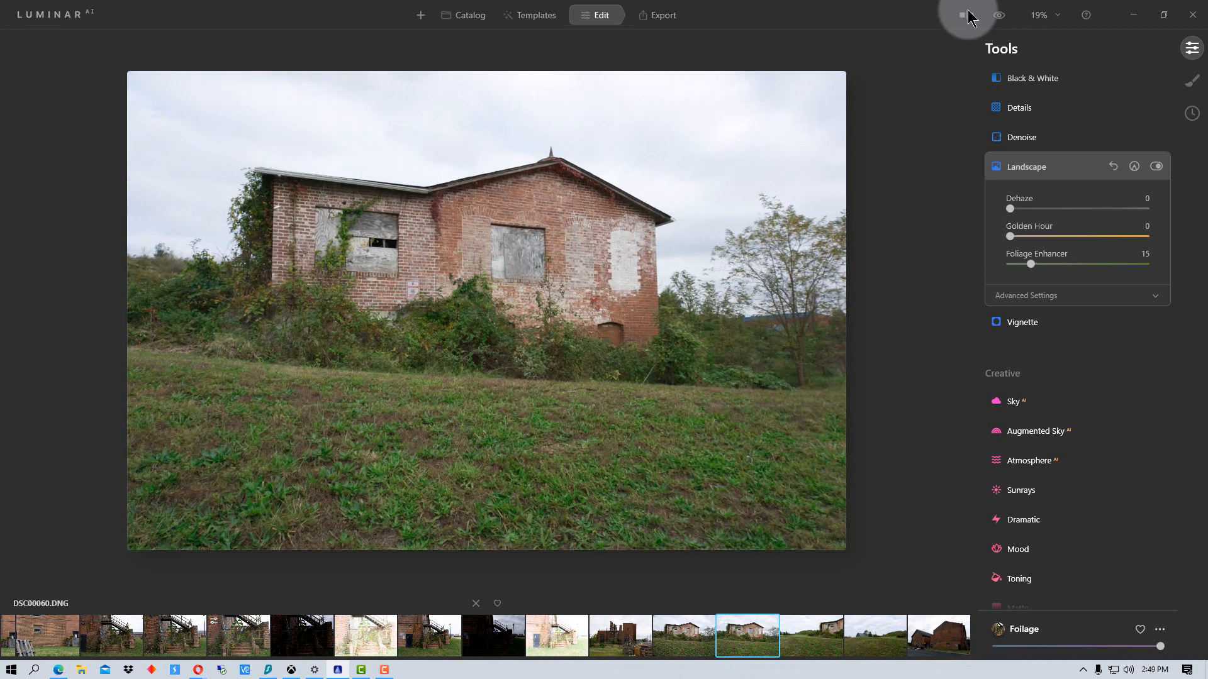
pyautogui.click(998, 19)
pyautogui.click(998, 19)
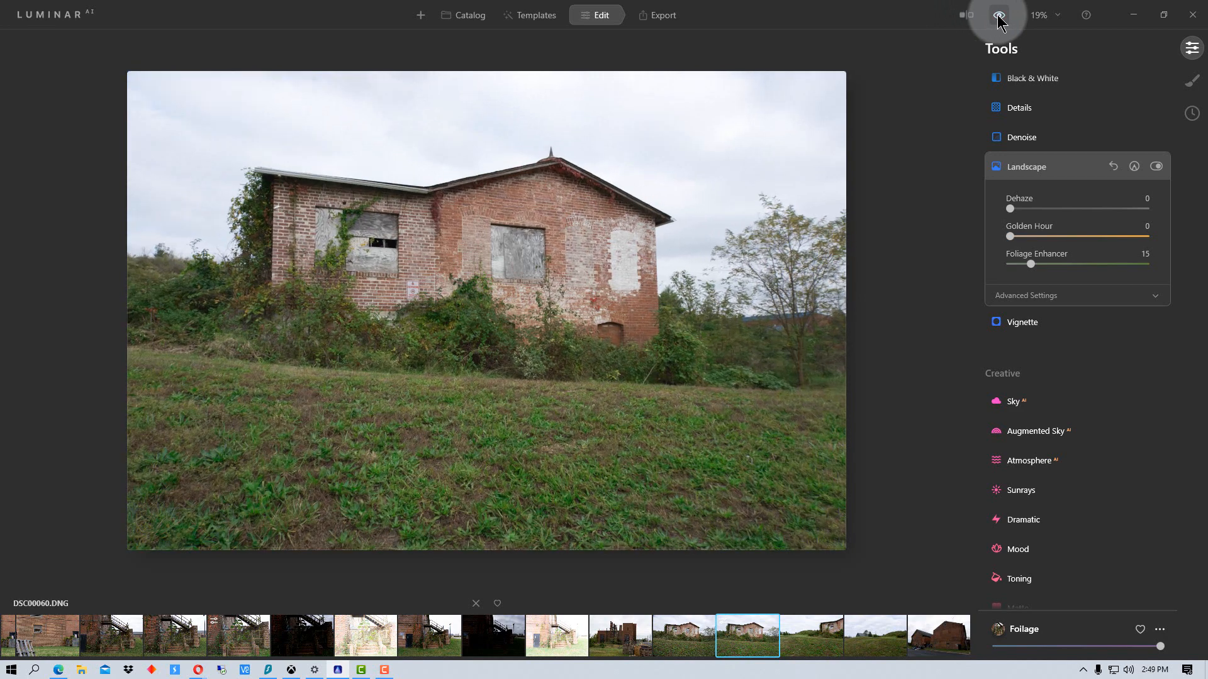
pyautogui.click(999, 19)
pyautogui.click(998, 19)
pyautogui.click(998, 19)
# Step: Show the brick building photo in the before/after split view and move the divider to the middle of the image
pyautogui.click(998, 19)
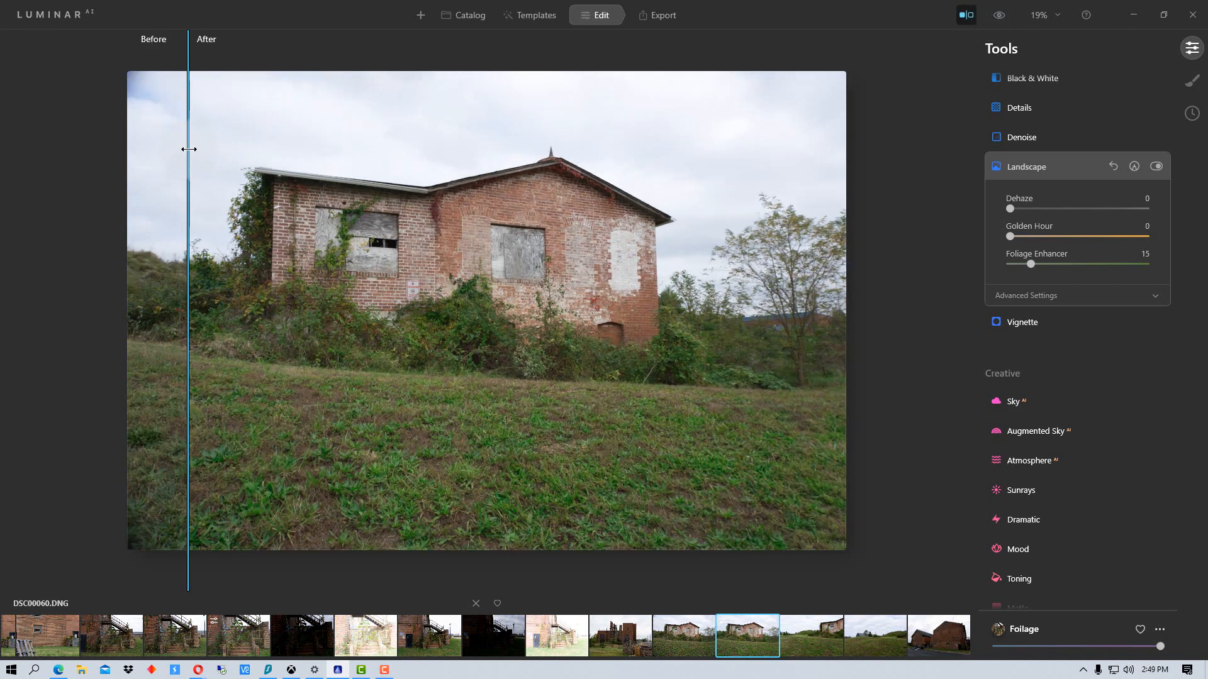
pyautogui.moveTo(187, 149); pyautogui.dragTo(487, 126)
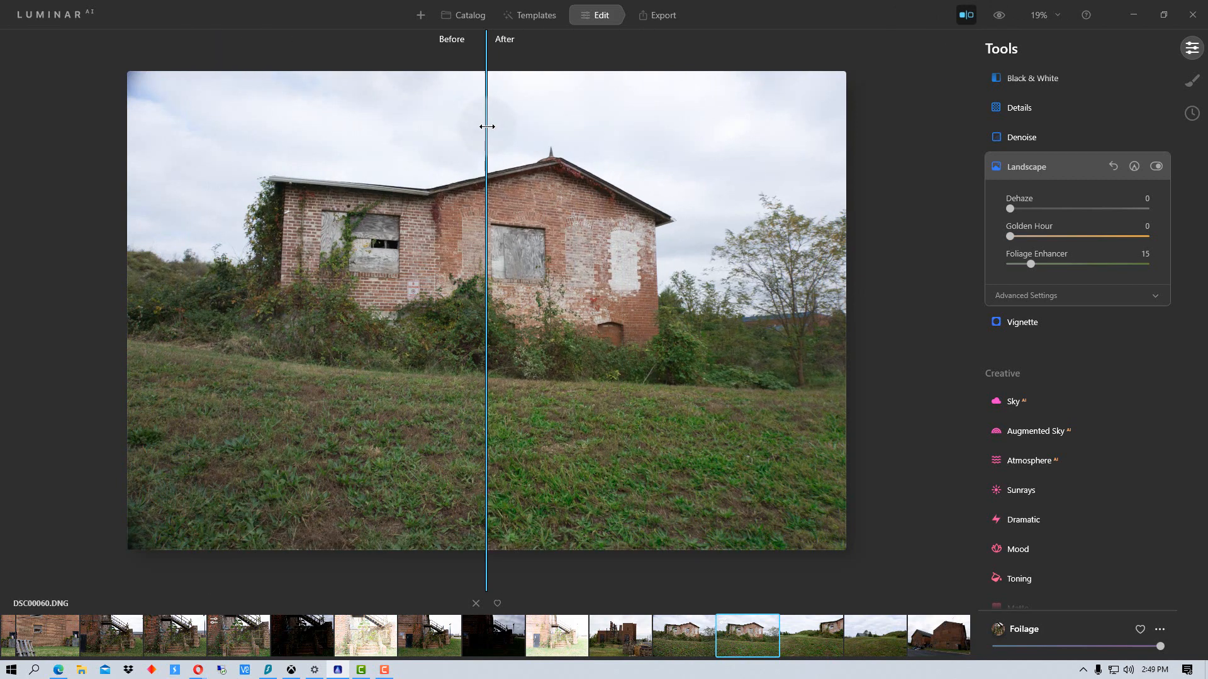